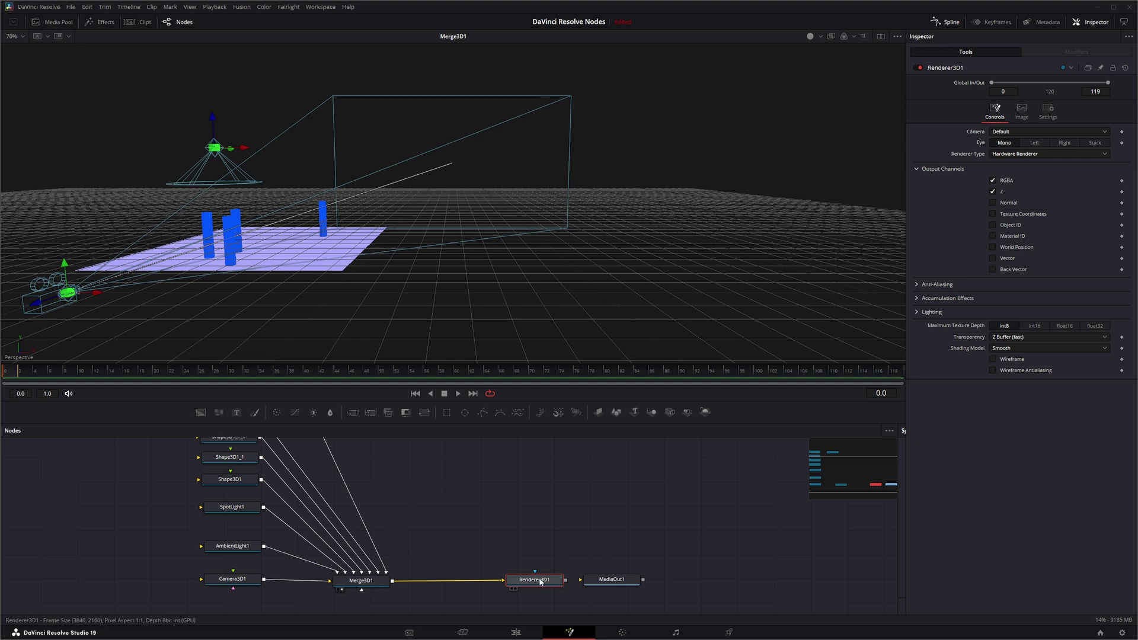
View the Renderer3D1 output and add an unconnected Fog 3D node found by searching 'fog'
key("1")
left_click(496, 504)
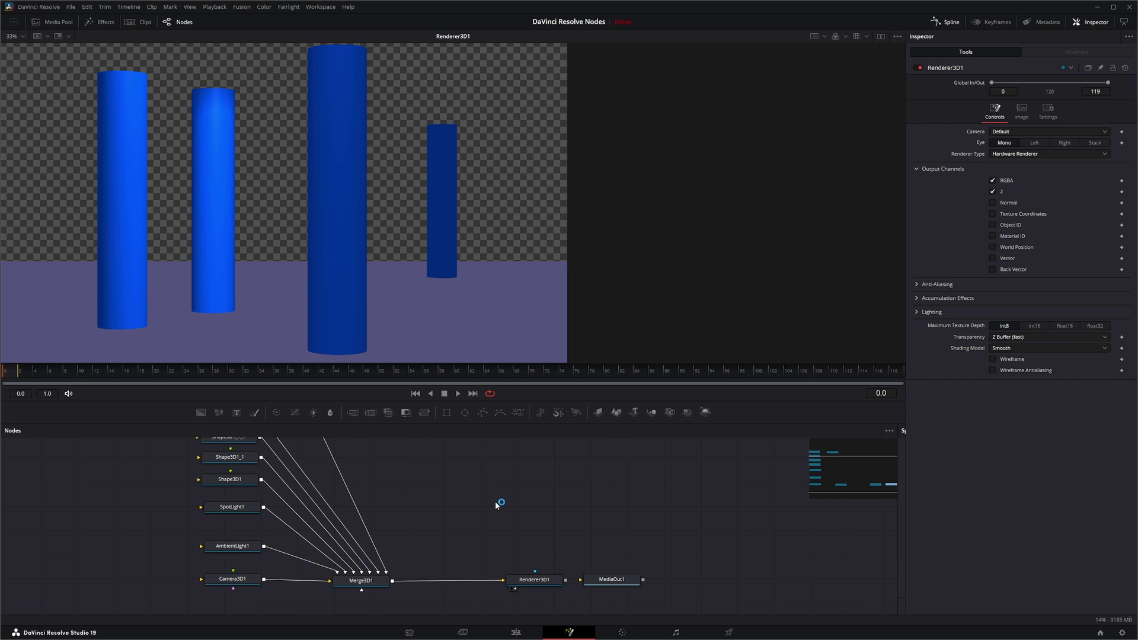
key("shift+space")
type("fog")
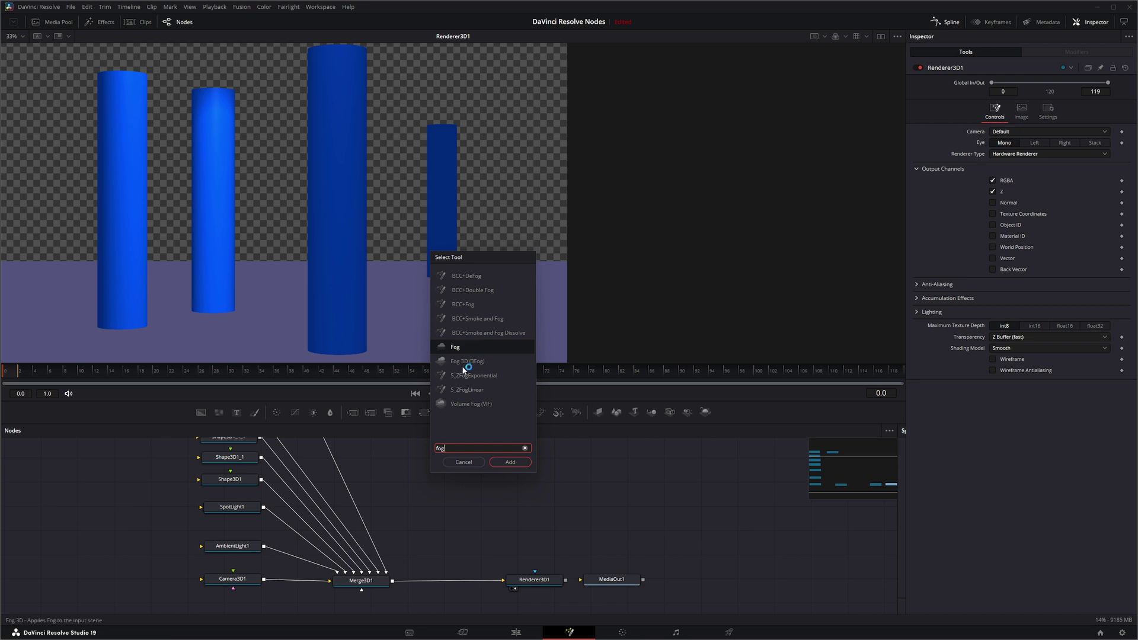
left_click(457, 365)
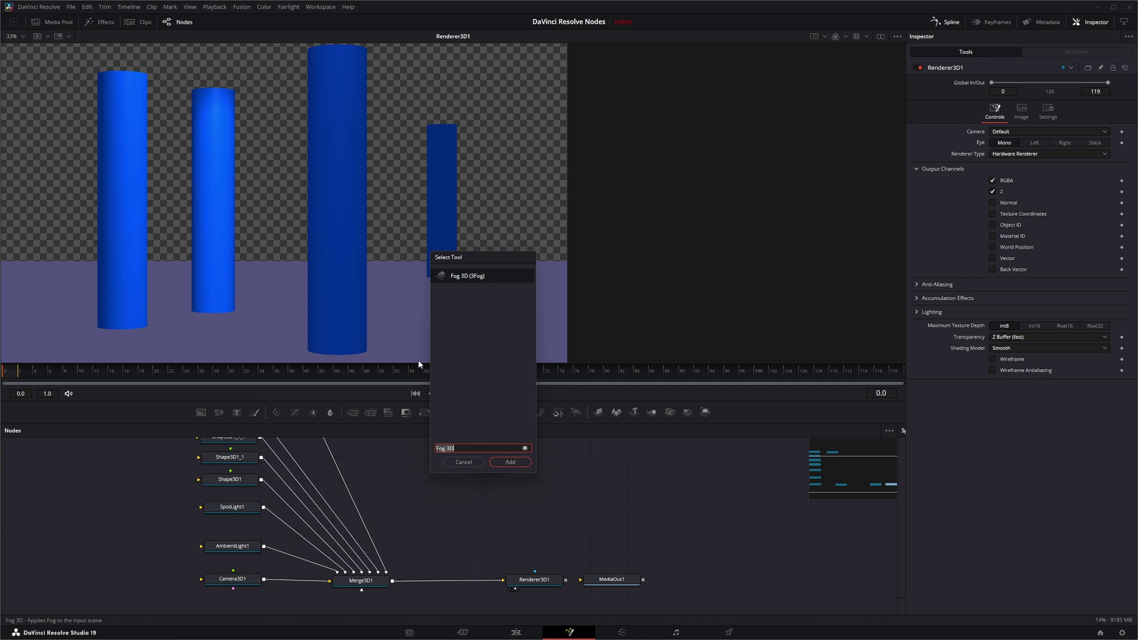
left_click(510, 462)
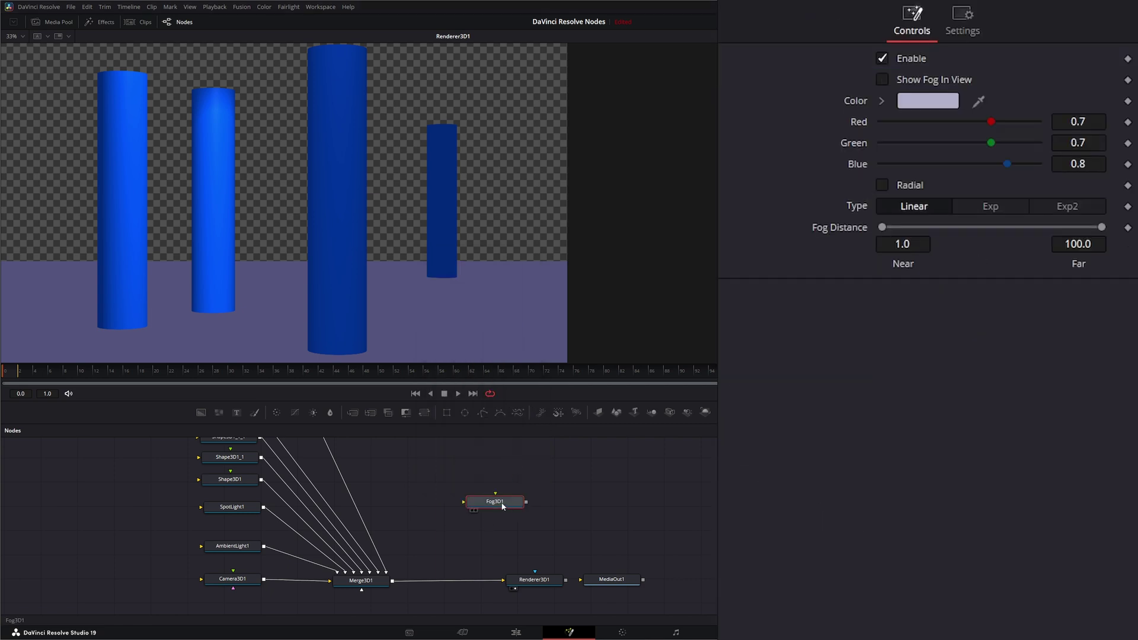
Insert Fog3D1 on the link between Merge3D1 and Renderer3D1, nudging Renderer3D1 aside
left_click_drag(503, 506, 457, 524)
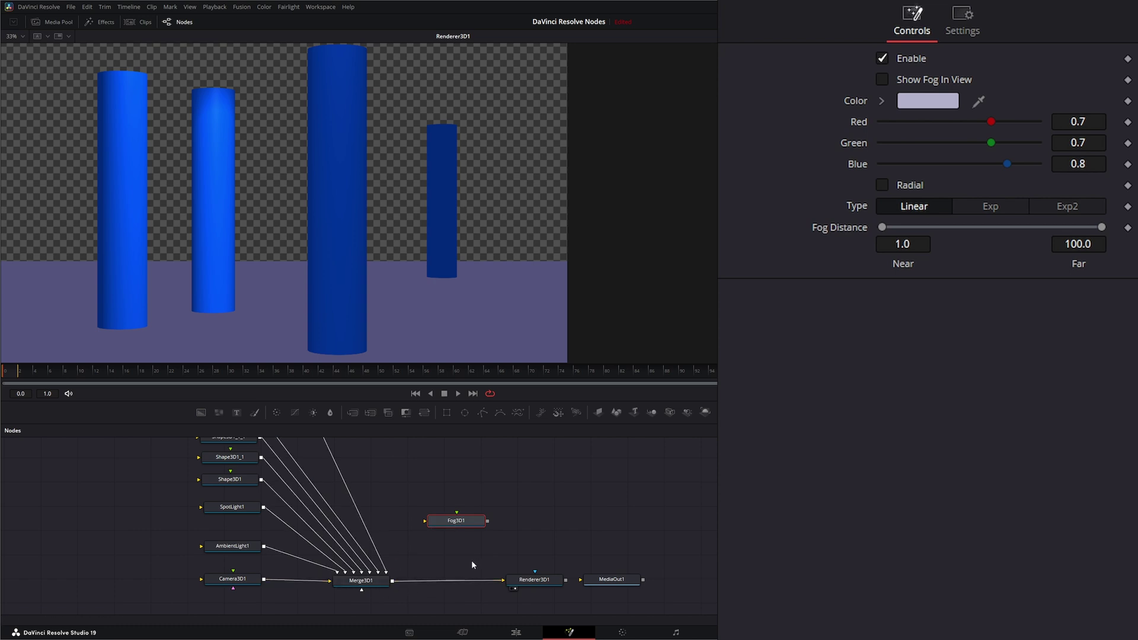
left_click_drag(518, 578, 540, 583)
left_click_drag(461, 528, 461, 583)
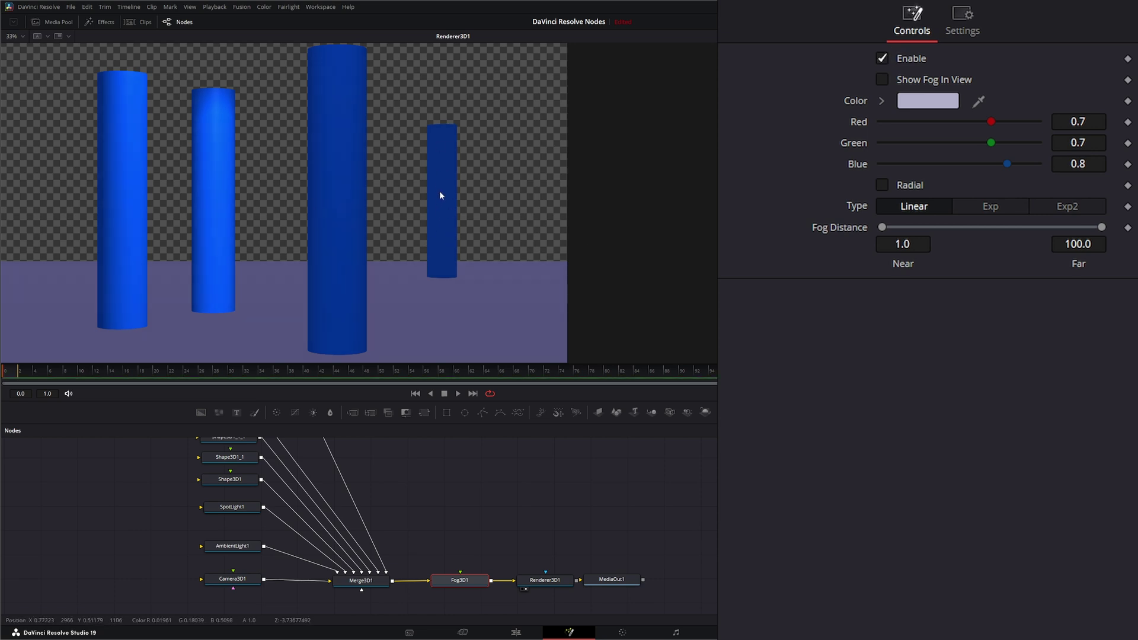
Toggle the fog off and back on to compare, then fit the render to the viewer
left_click(882, 58)
left_click(883, 57)
key("ctrl+f")
left_click(881, 77)
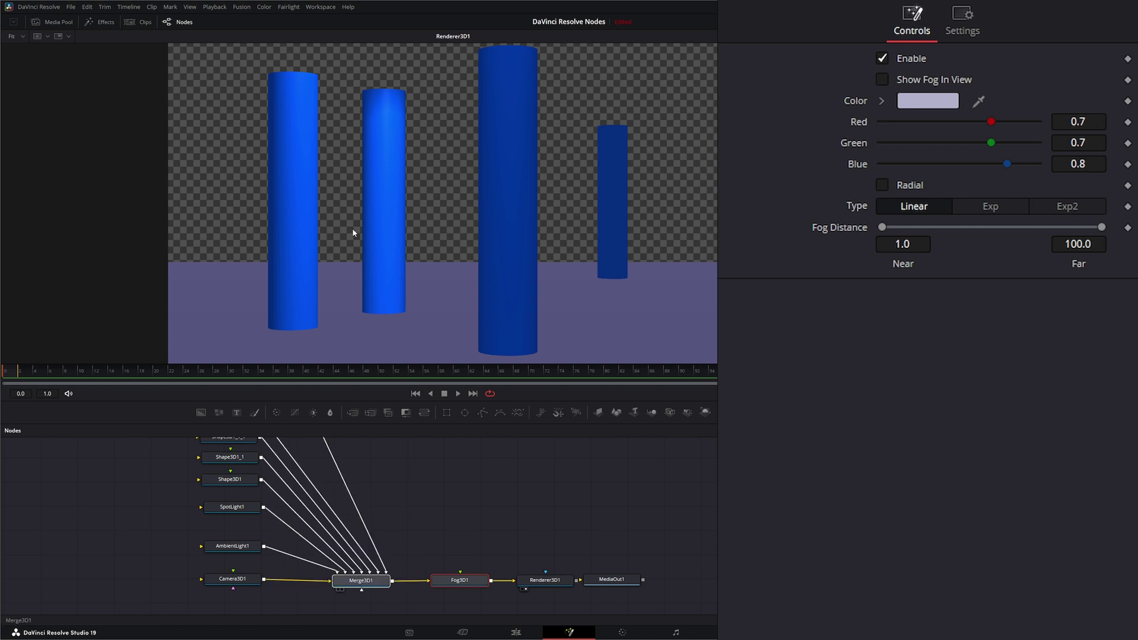
View Fog3D1 with Show Fog In View enabled and pull the far fog distance to 10.8
left_click_drag(354, 233, 350, 234)
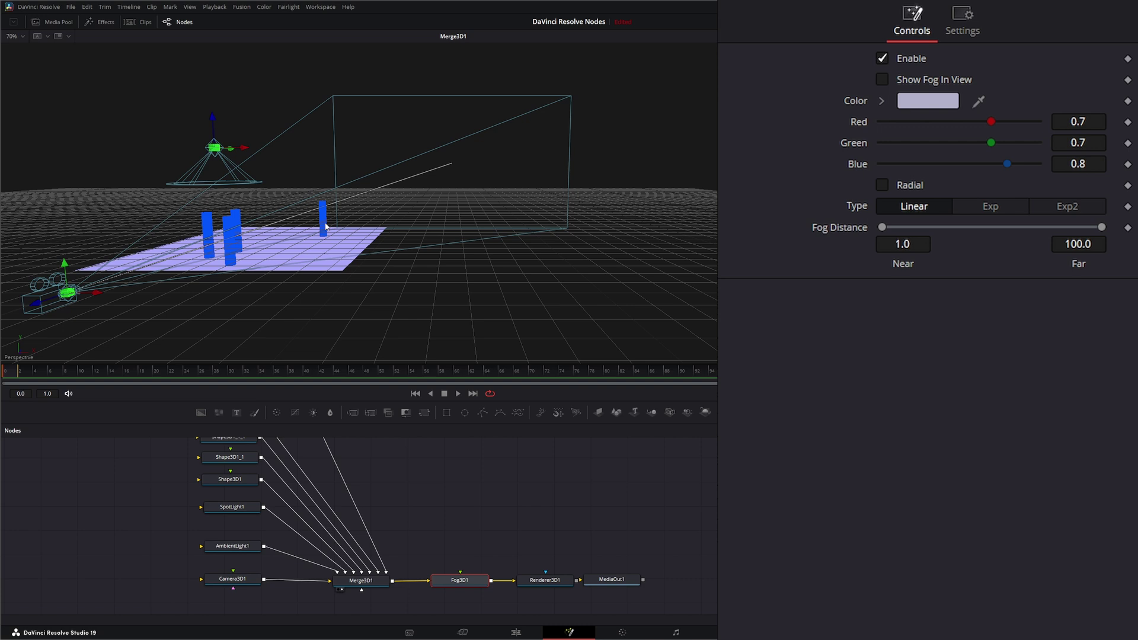
key("1")
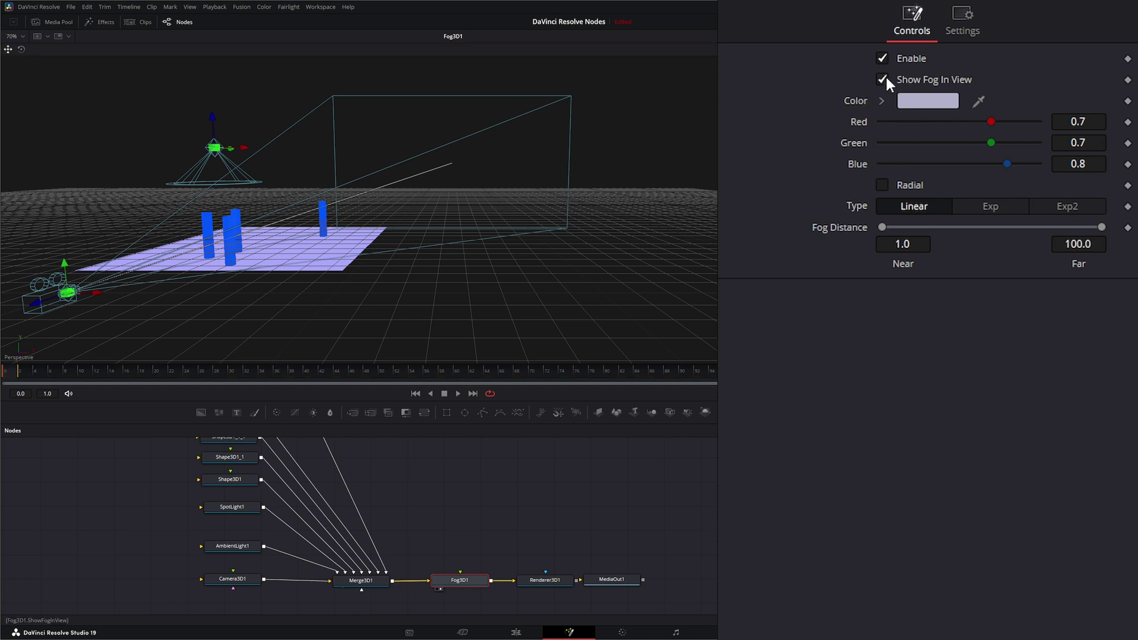
left_click(884, 78)
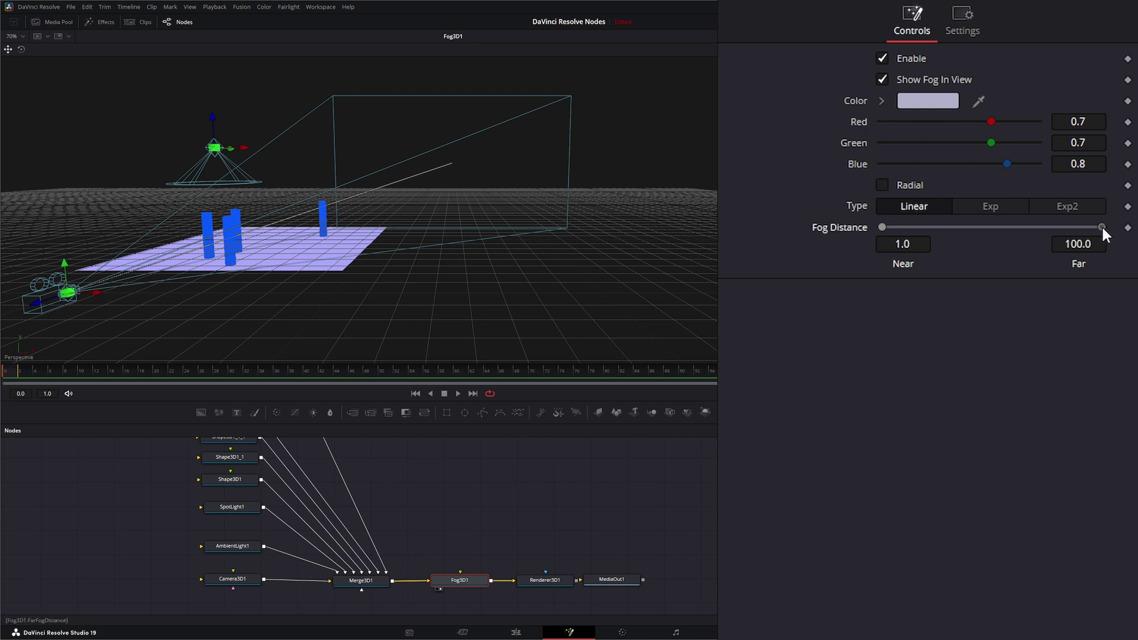
left_click_drag(1101, 227, 916, 237)
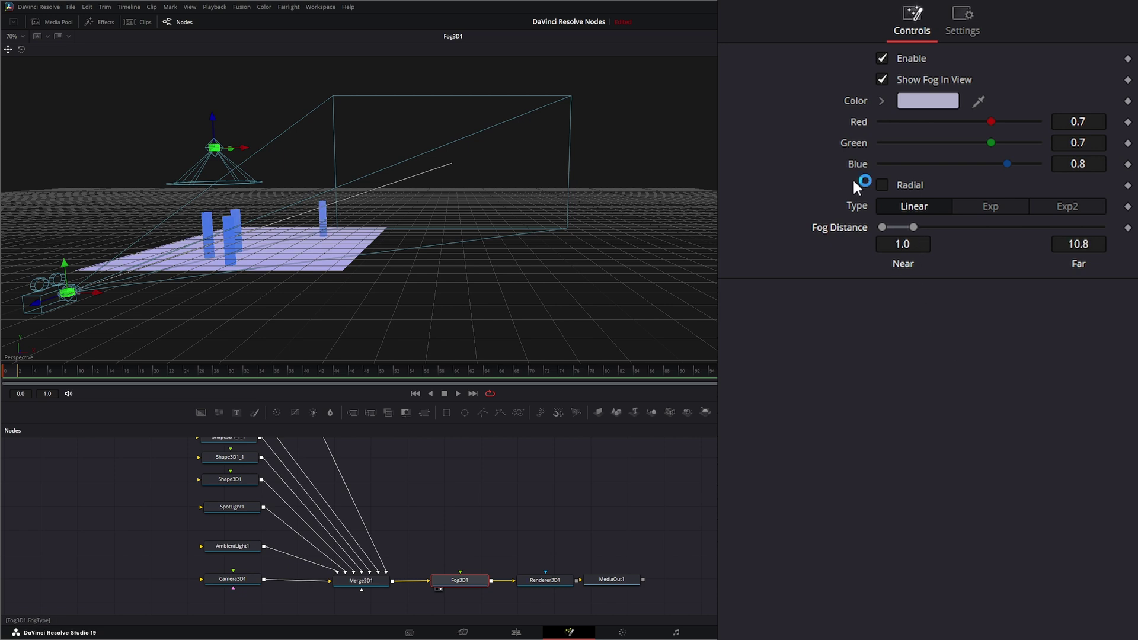
left_click_drag(559, 583, 485, 267)
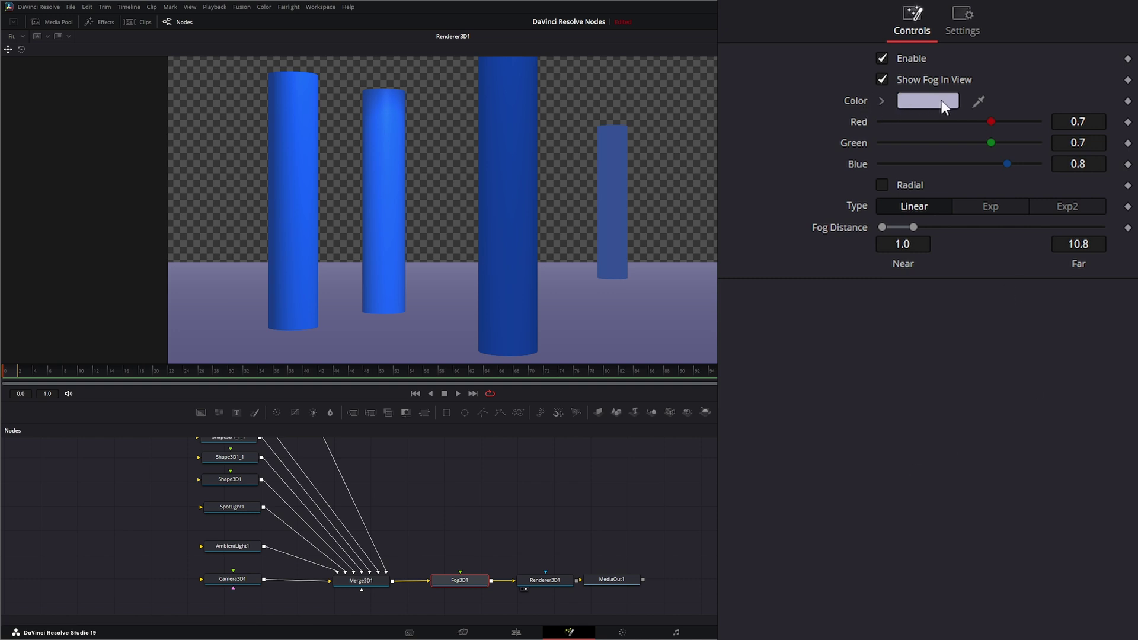
left_click(909, 97)
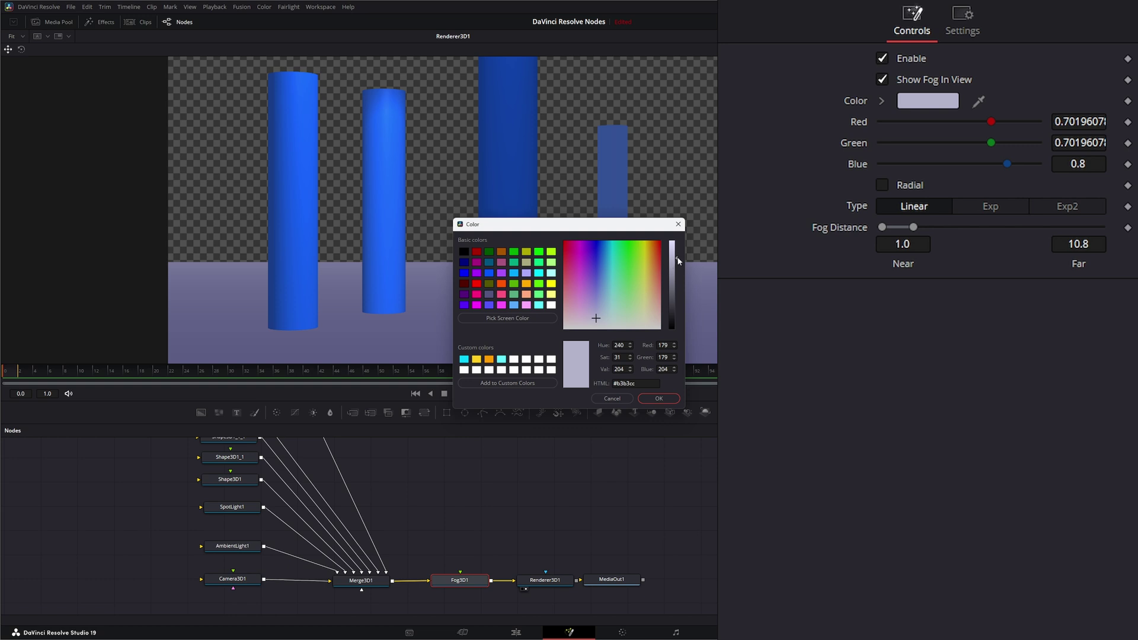
mouse_move(678, 252)
left_mouse_down()
mouse_move(678, 265)
mouse_move(678, 255)
left_mouse_up()
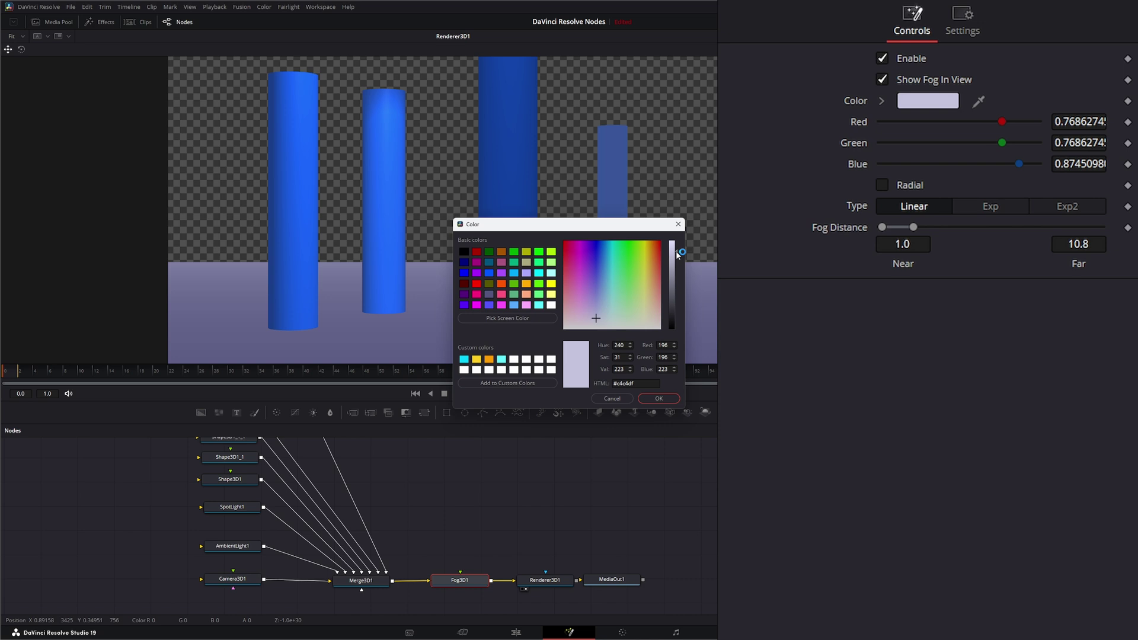
left_click(616, 400)
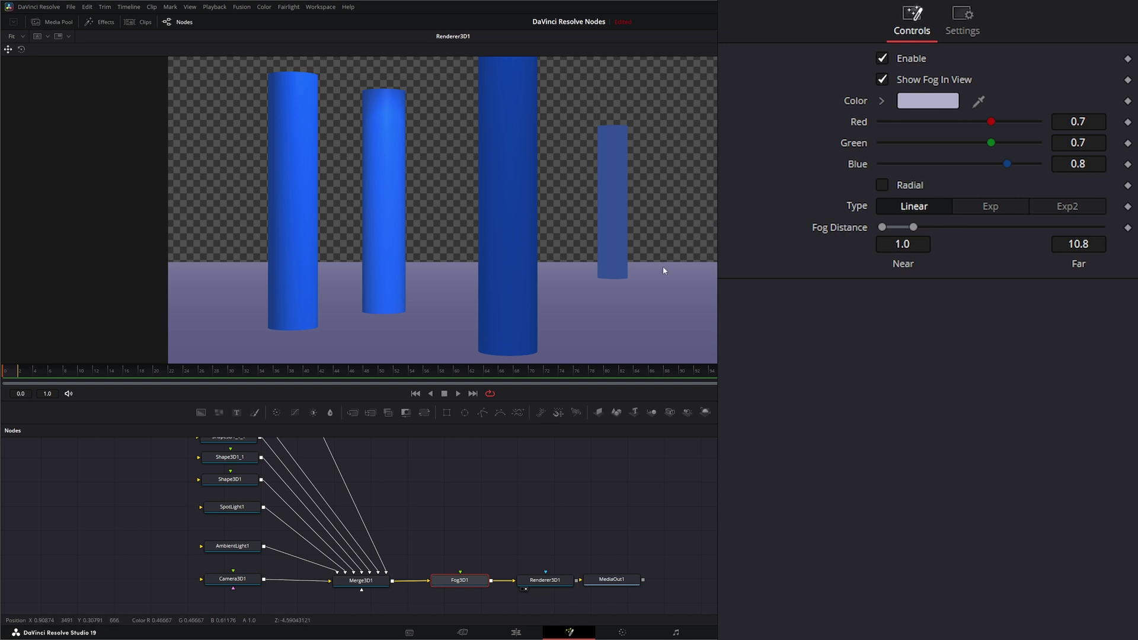
Try radial fog and the Exp and Exp2 falloffs with different density amounts
left_click(882, 186)
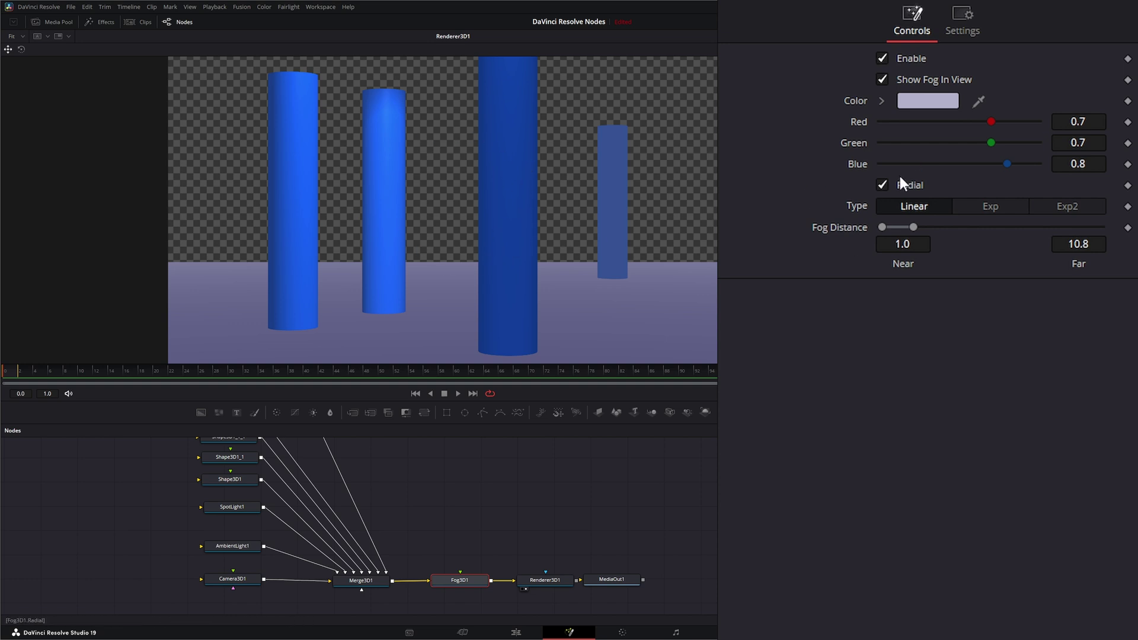
left_click(882, 184)
left_click(997, 207)
left_click(1069, 207)
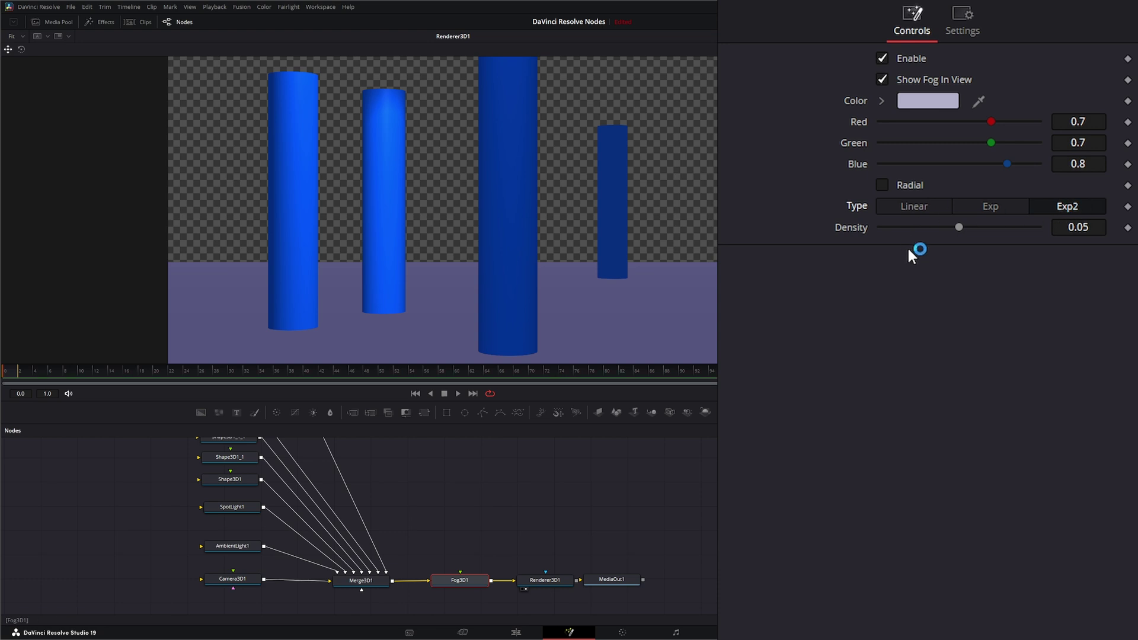
left_click_drag(962, 228, 991, 227)
left_click(994, 204)
Return the fog to Linear with near distance 0.0 and far distance 12.0
left_click(914, 205)
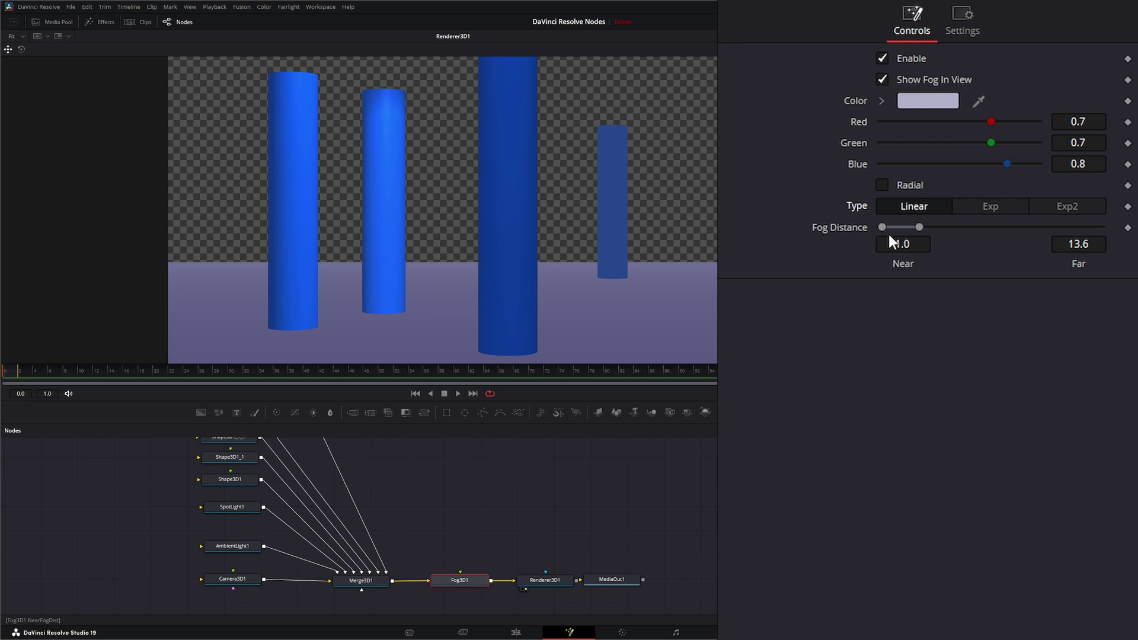
left_click_drag(882, 227, 917, 230)
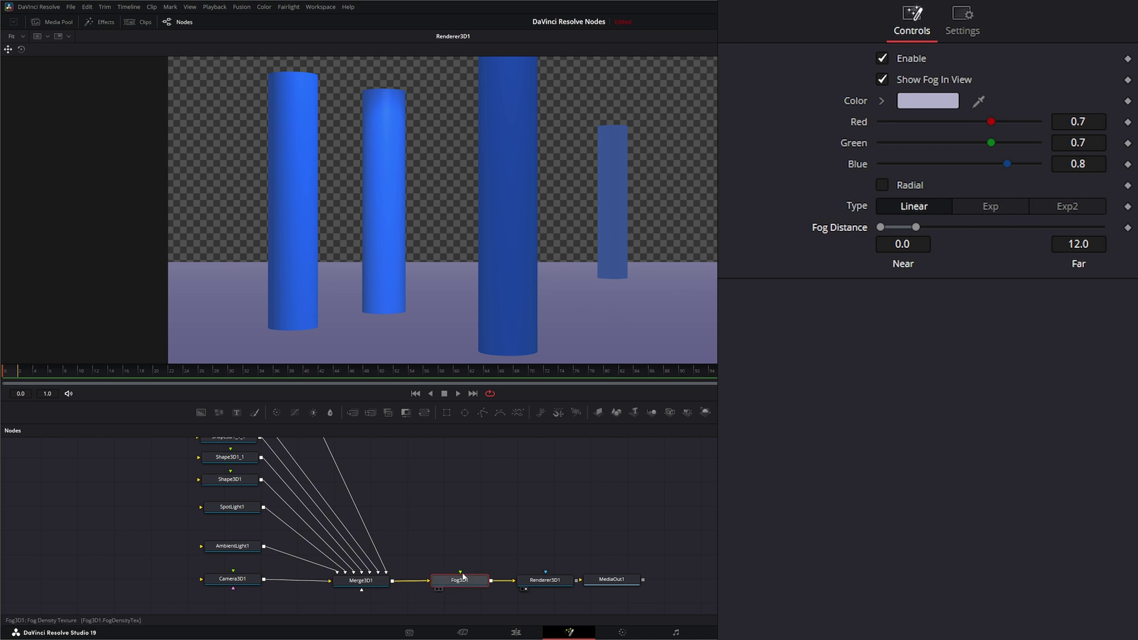
left_click_drag(462, 573, 465, 515)
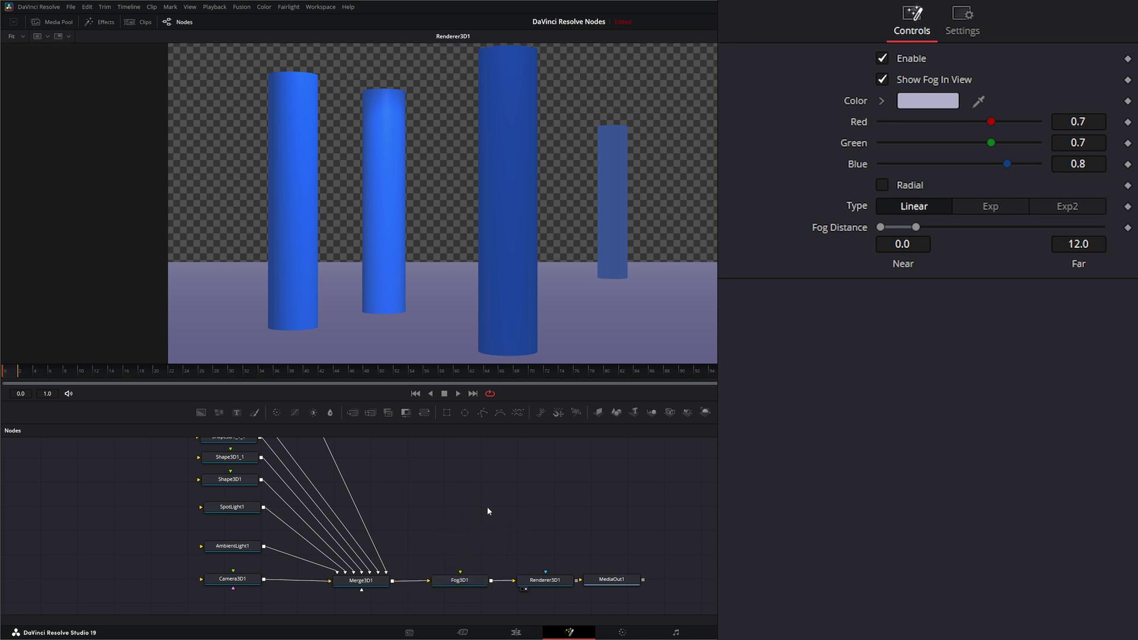
Add a FastNoise node by searching 'fas'
key("shift+space")
type("fas")
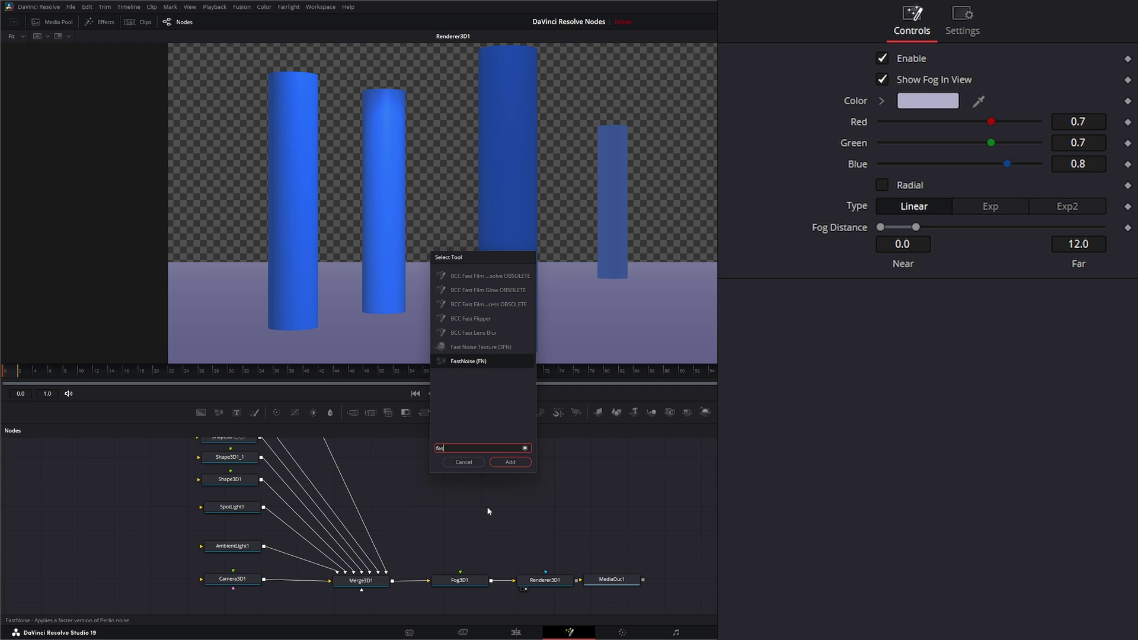
key("Return")
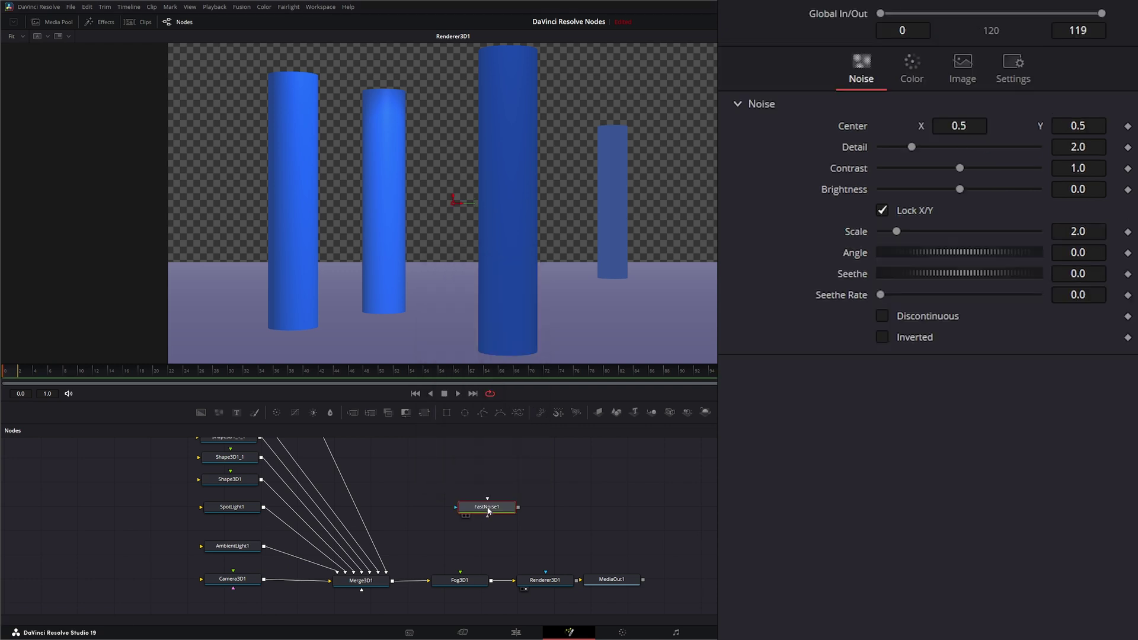
Wire FastNoise1 into Fog3D1 and set noise Detail 2.62, Contrast 1.13, Seethe 4.747
left_click_drag(518, 507, 461, 571)
left_click_drag(492, 508, 466, 508)
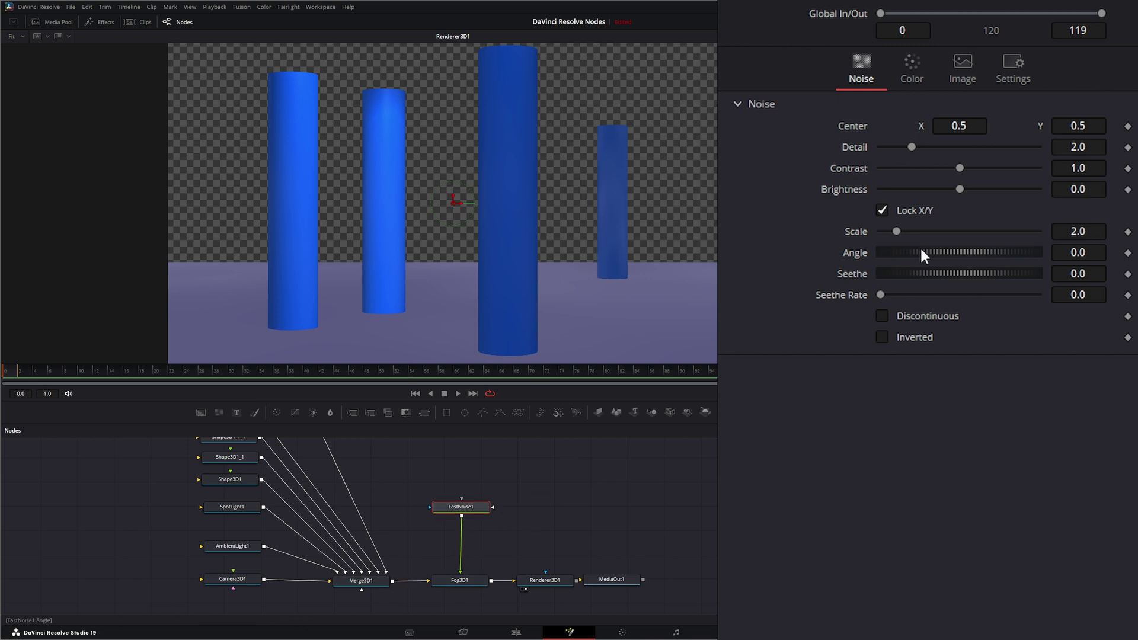
left_click_drag(912, 146, 962, 168)
left_click_drag(914, 273, 1137, 264)
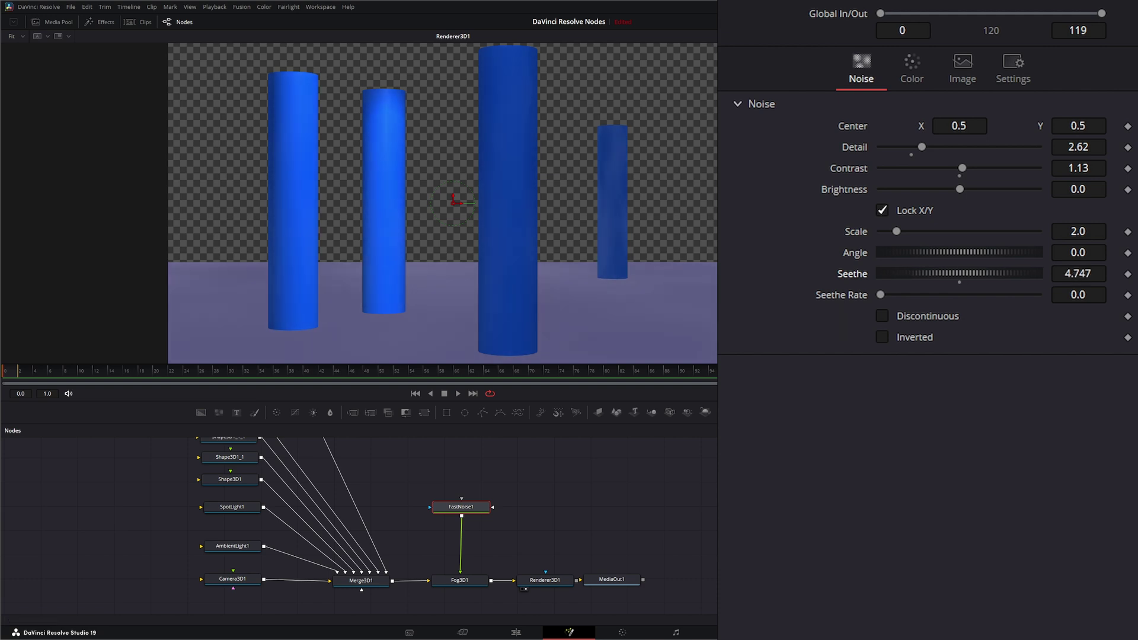